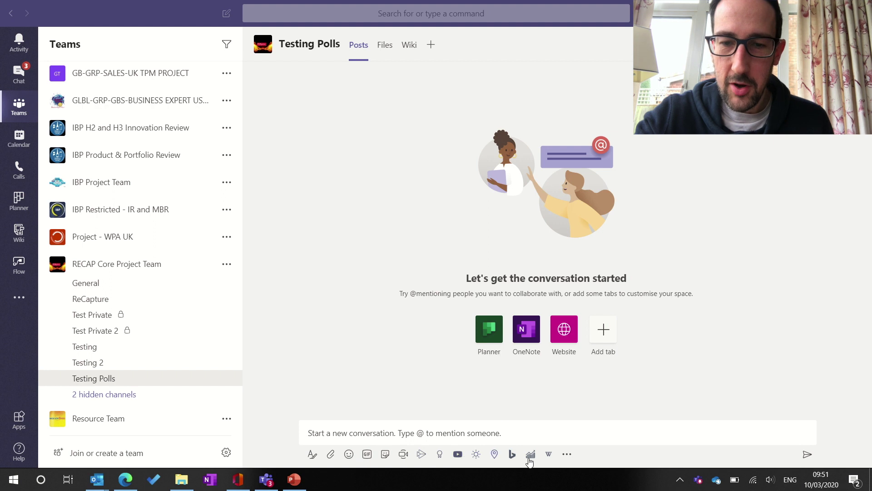
- Create a Forms poll in the Testing Polls channel asking "Do You Like This Feature?" with all suggested answers: Yes, No and Maybe
{"action": "left_click", "coordinate": [568, 454]}
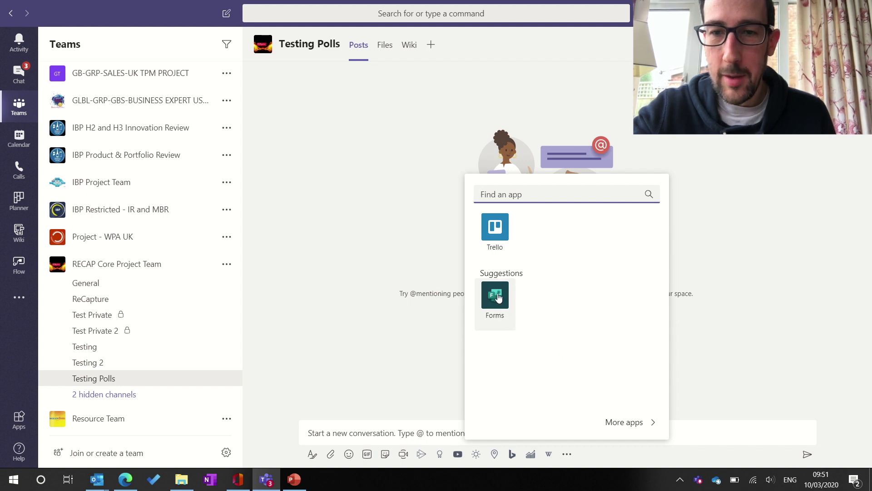
{"action": "left_click", "coordinate": [498, 297]}
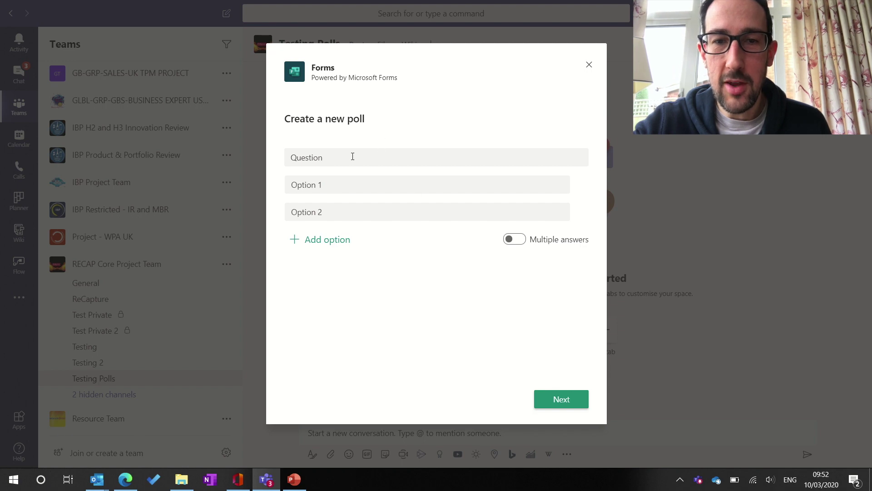
{"action": "left_click", "coordinate": [348, 156]}
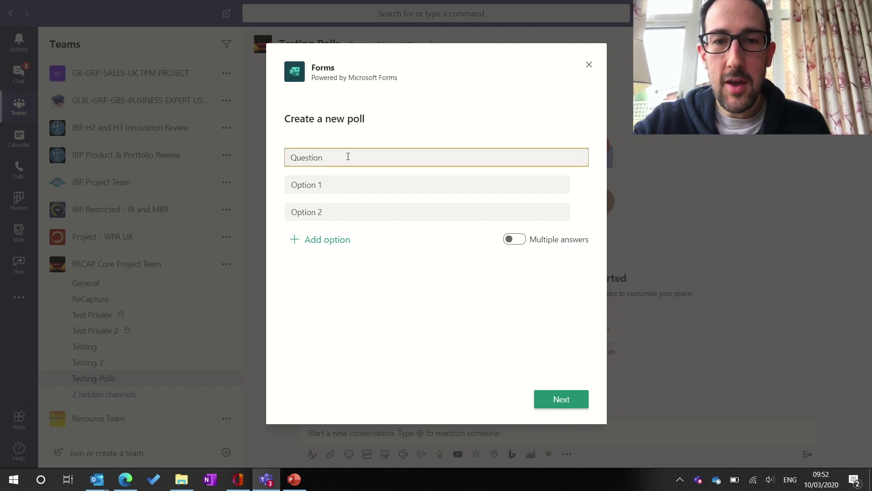
{"action": "double_click", "coordinate": [314, 159]}
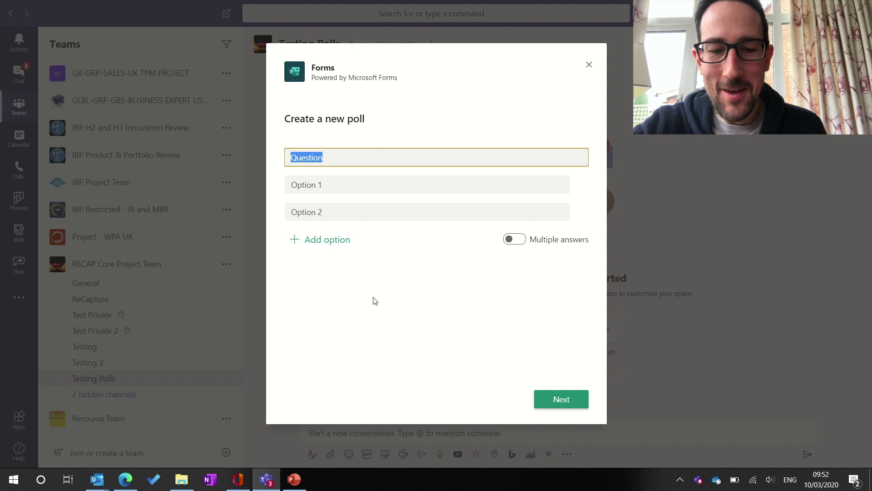
{"action": "type", "text": "Do Y"}
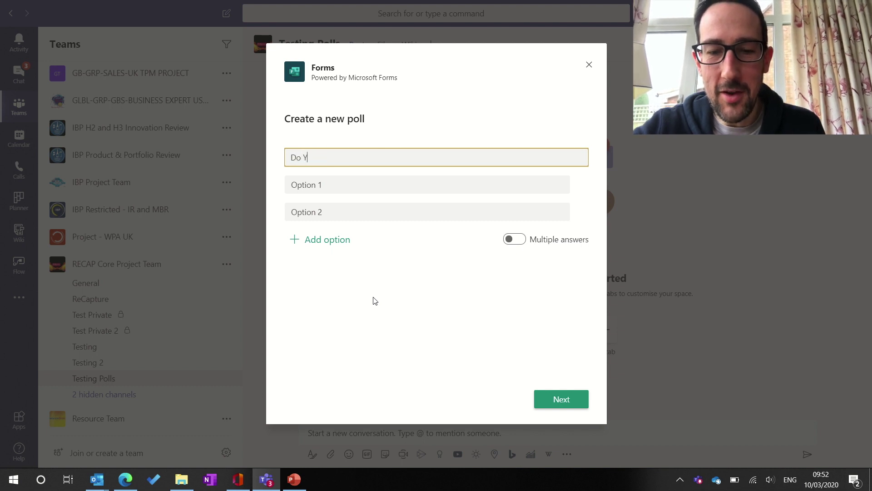
{"action": "type", "text": "ou Li"}
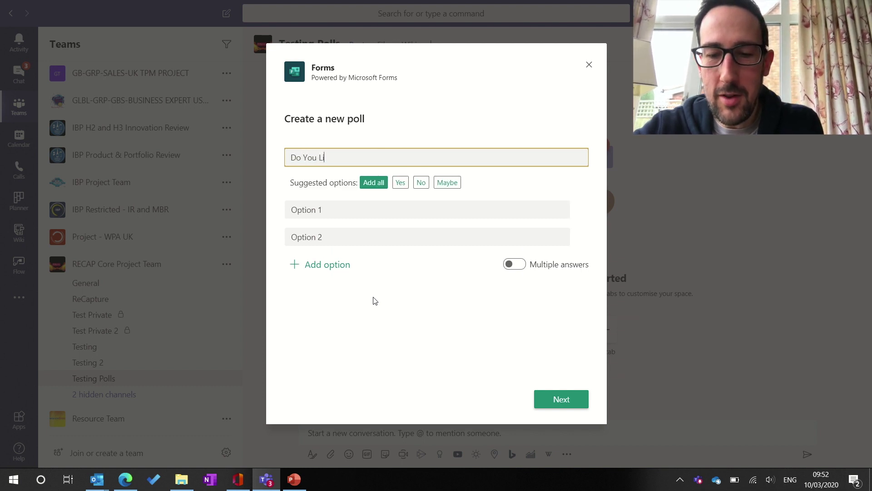
{"action": "type", "text": "ke This "}
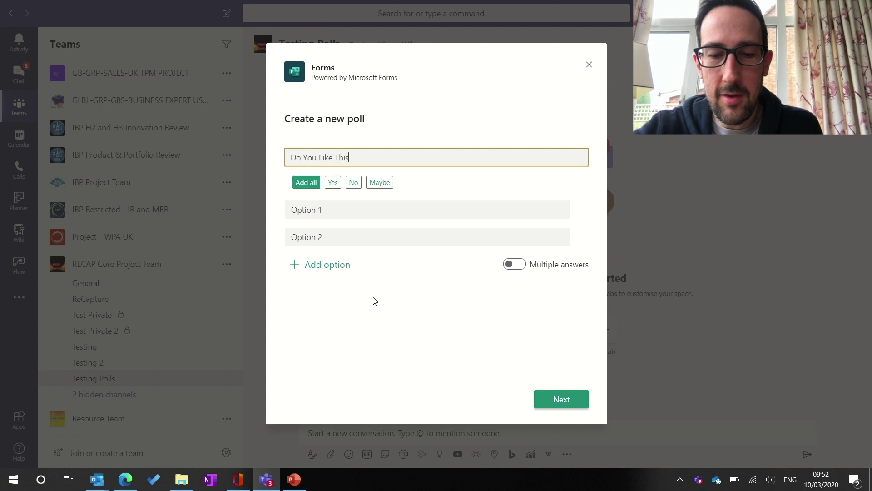
{"action": "type", "text": "Featu"}
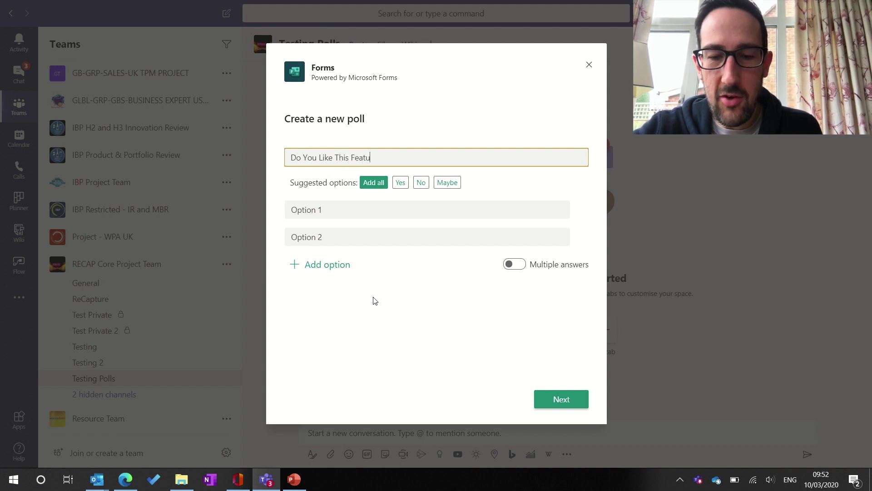
{"action": "type", "text": "re"}
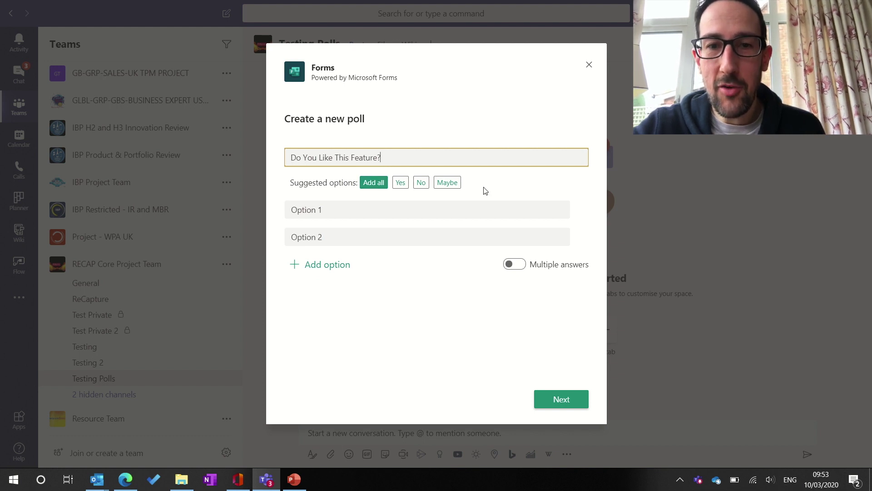
{"action": "left_click", "coordinate": [373, 183]}
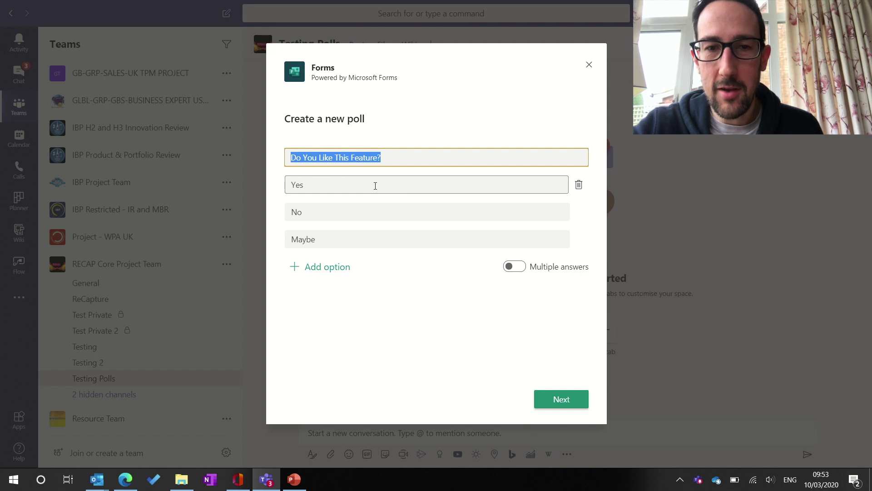
- Add a fourth answer option and delete it, and switch multiple answers on and back off
{"action": "left_click", "coordinate": [323, 271]}
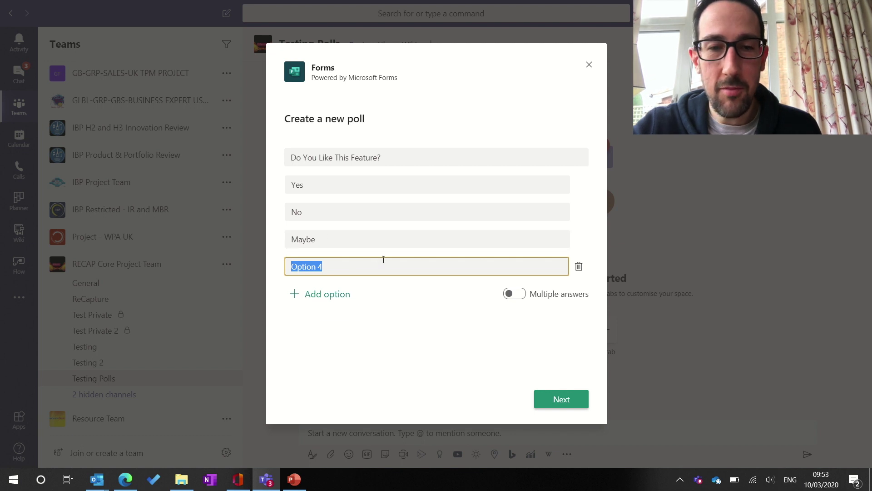
{"action": "left_click", "coordinate": [579, 272]}
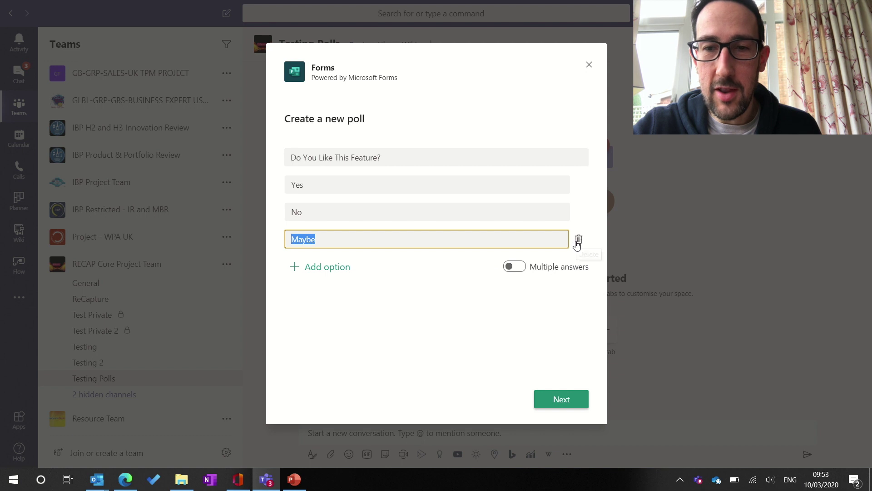
{"action": "left_click", "coordinate": [512, 270]}
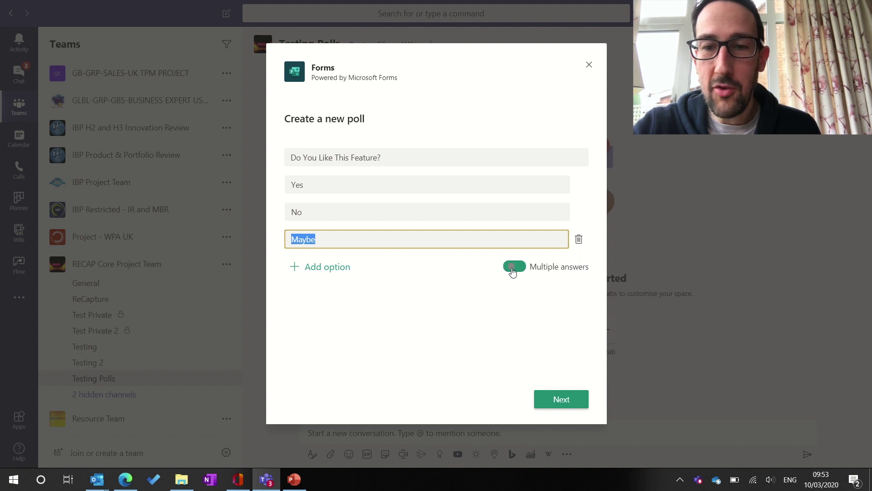
{"action": "left_click", "coordinate": [512, 270]}
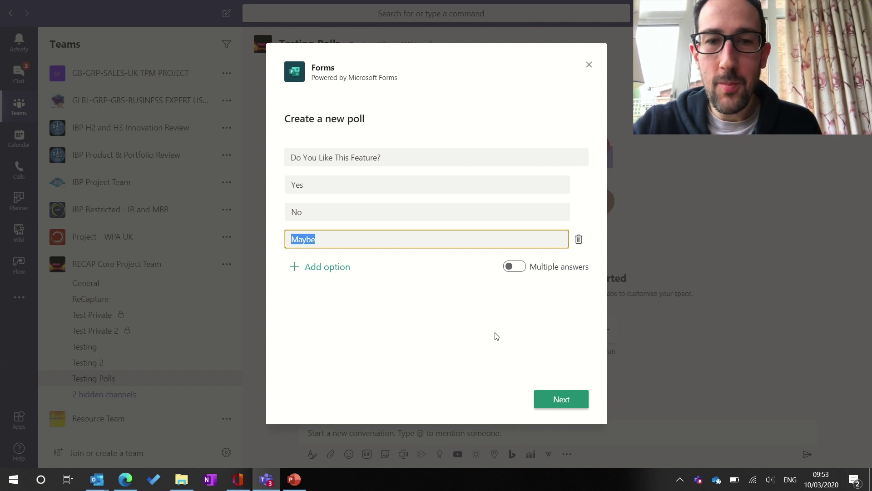
- Preview the poll card and send it to the channel
{"action": "left_click", "coordinate": [554, 400]}
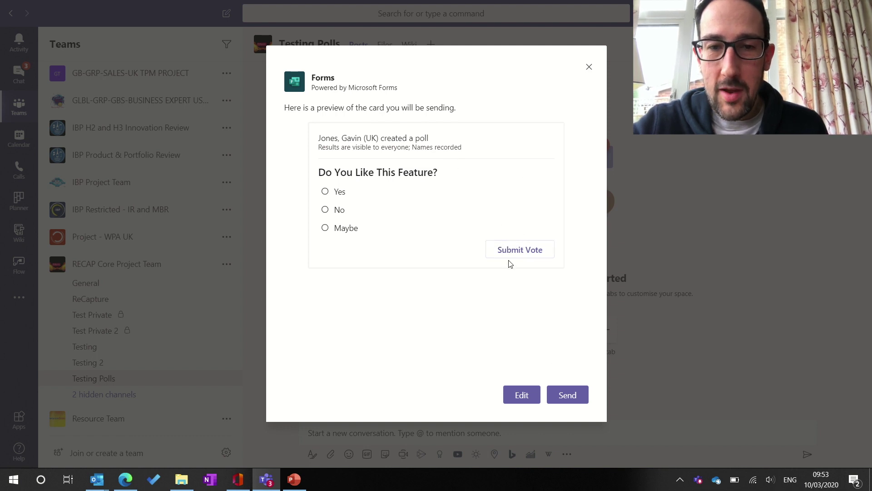
{"action": "left_click", "coordinate": [567, 400]}
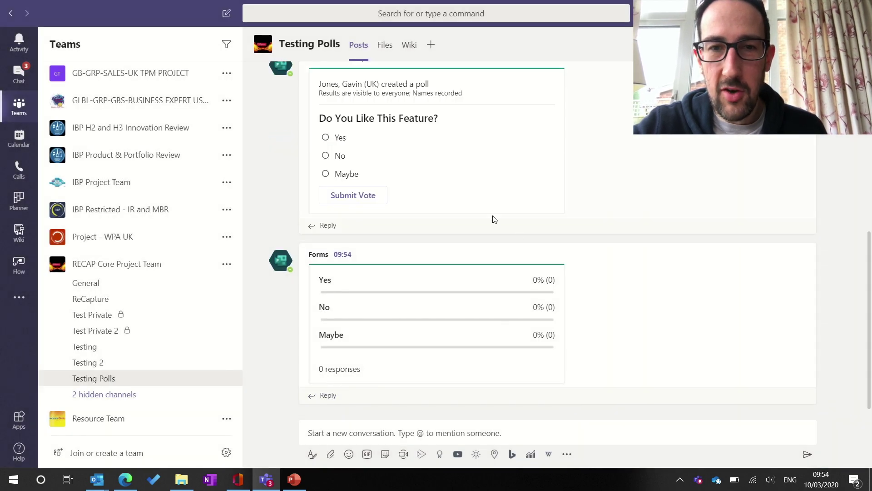
- Review the posted poll and its results card, and submit a vote for Yes
{"action": "scroll", "coordinate": [495, 219], "scroll_direction": "up", "scroll_amount": 1}
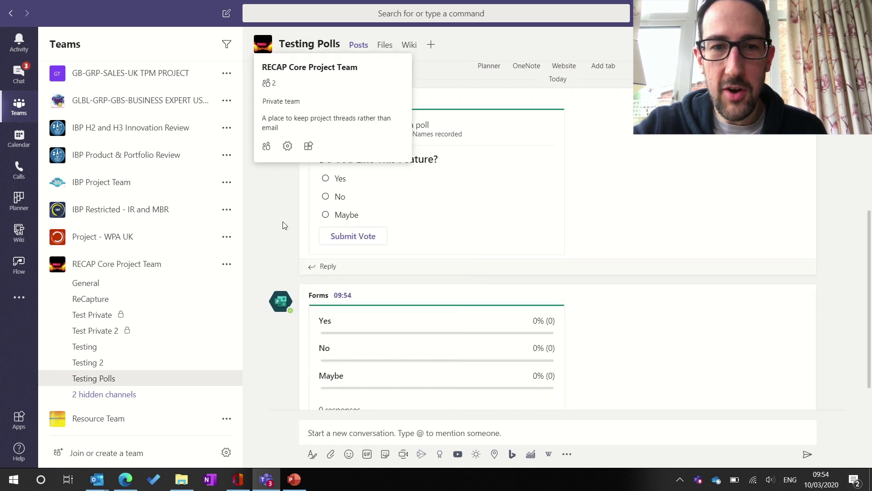
{"action": "scroll", "coordinate": [688, 208], "scroll_direction": "up", "scroll_amount": 2}
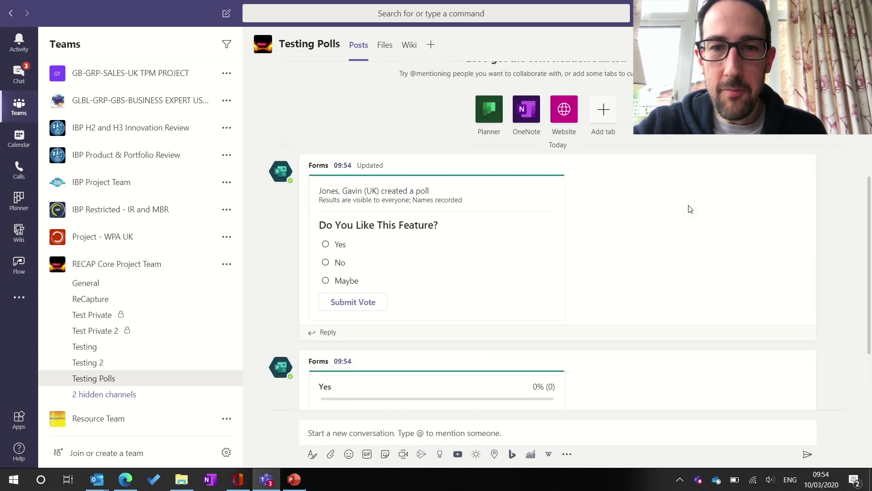
{"action": "scroll", "coordinate": [688, 208], "scroll_direction": "down", "scroll_amount": 2}
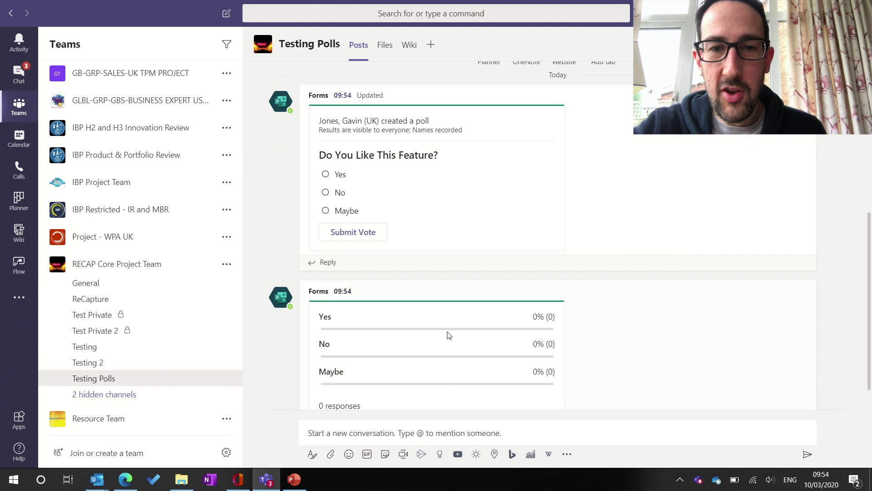
{"action": "mouse_move", "coordinate": [440, 337]}
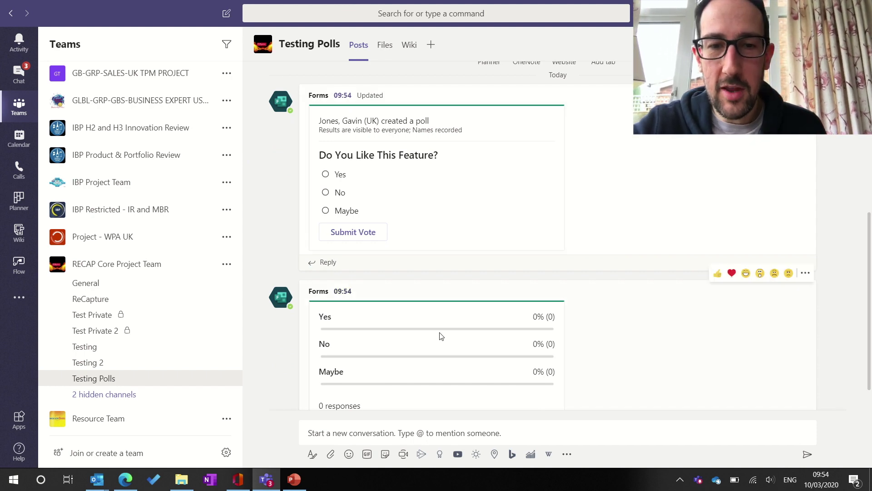
{"action": "scroll", "coordinate": [440, 337], "scroll_direction": "down", "scroll_amount": 1}
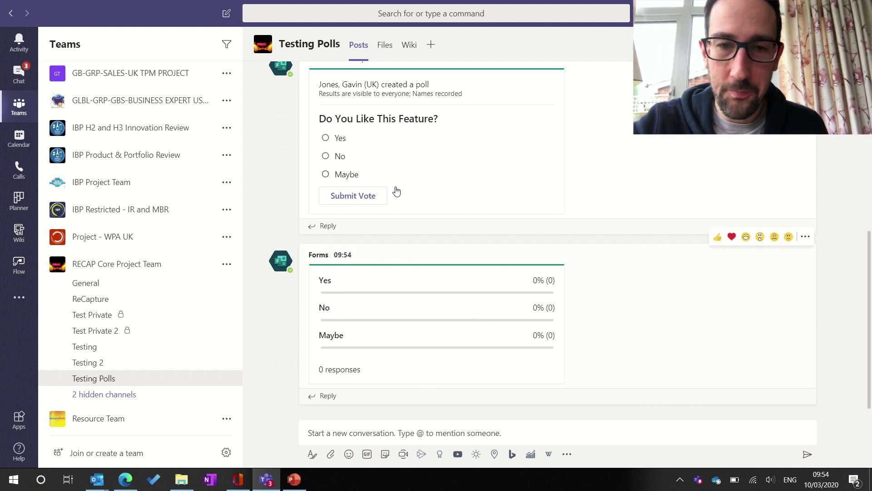
{"action": "left_click", "coordinate": [326, 139]}
{"action": "left_click", "coordinate": [342, 198]}
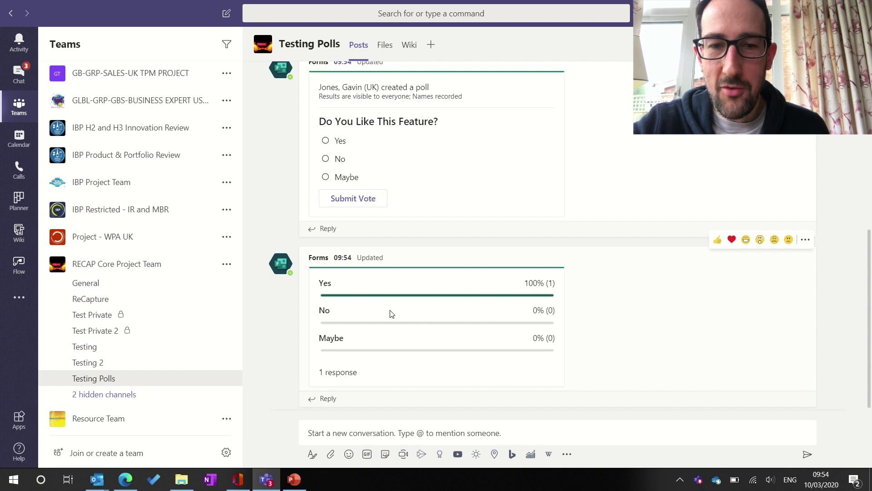
- Change the submitted poll vote to No and then back to Yes
{"action": "left_click", "coordinate": [325, 160]}
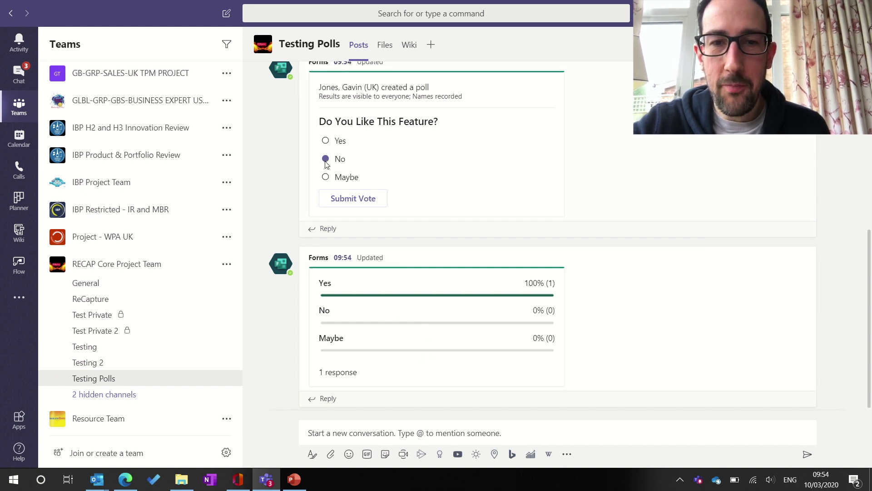
{"action": "left_click", "coordinate": [348, 204]}
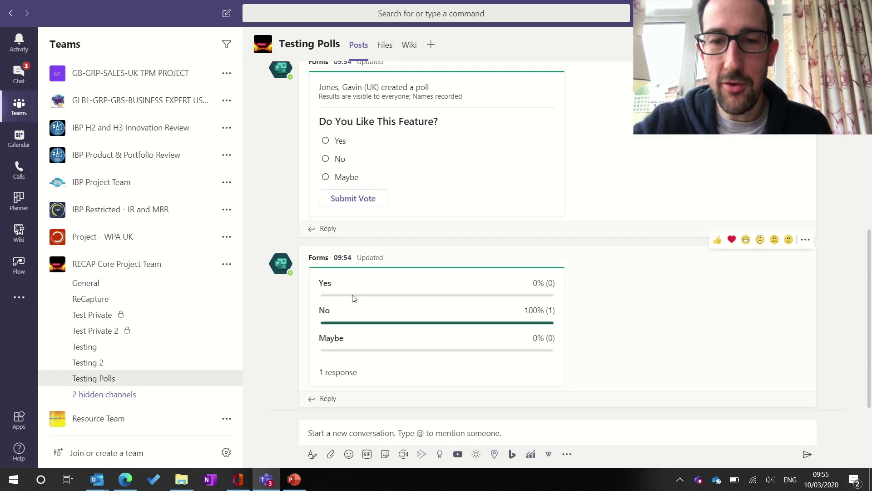
{"action": "left_click", "coordinate": [325, 141]}
{"action": "left_click", "coordinate": [344, 197]}
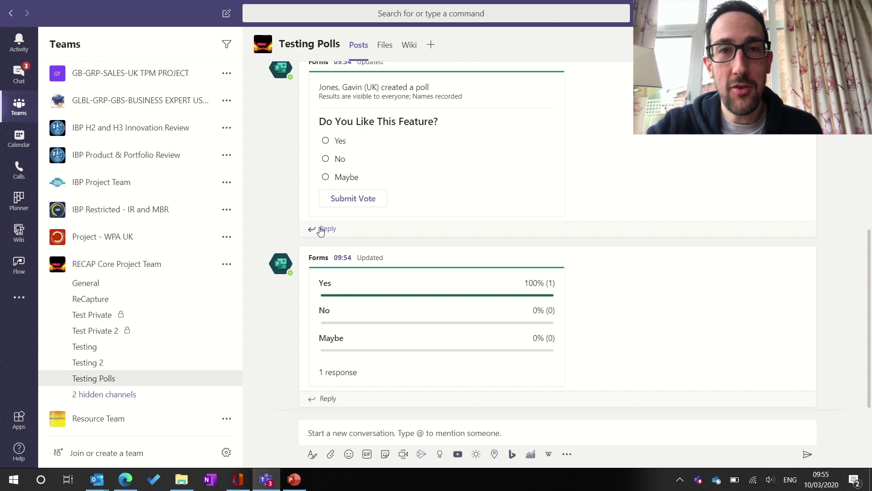
- Start a reply under the poll, view the Forms command suggestions and remove the Forms mention from the reply
{"action": "left_click", "coordinate": [321, 229]}
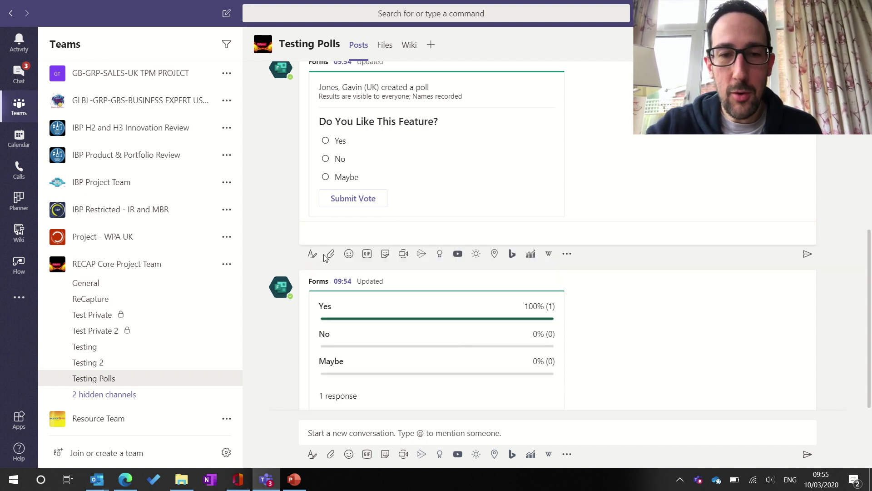
{"action": "double_click", "coordinate": [355, 232]}
{"action": "left_click", "coordinate": [354, 241]}
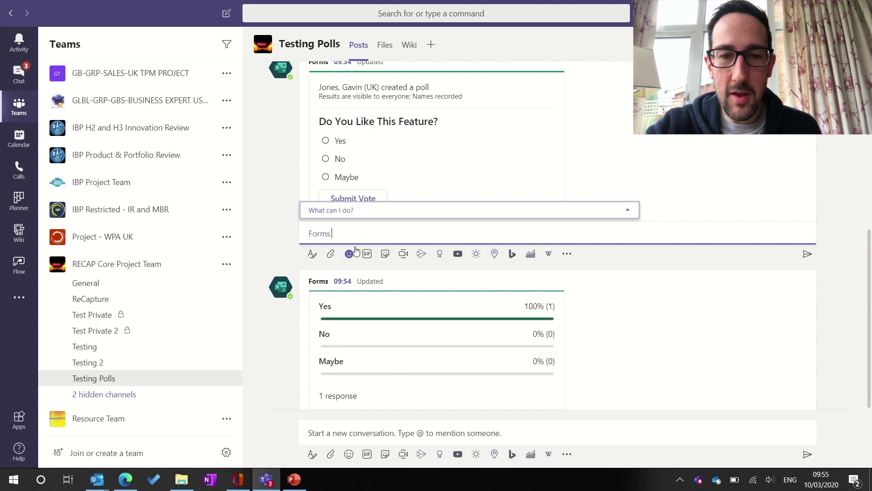
{"action": "left_click", "coordinate": [370, 213]}
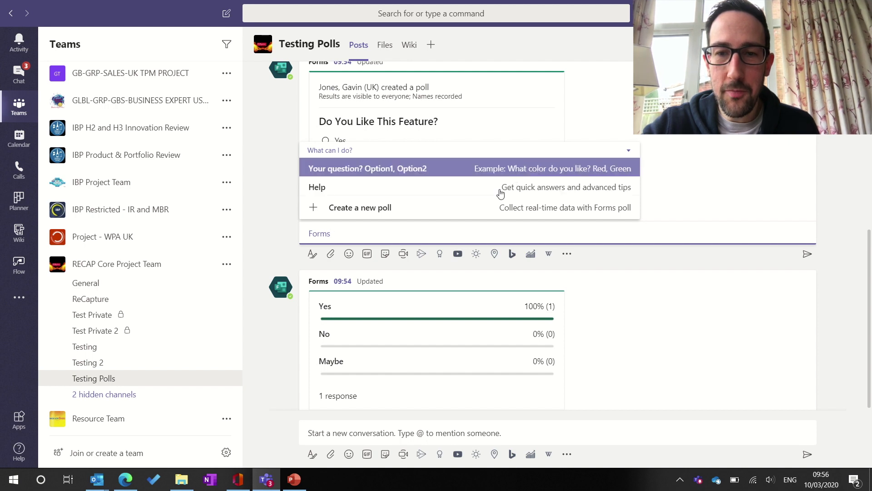
{"action": "left_click_drag", "start_coordinate": [340, 234], "coordinate": [288, 244]}
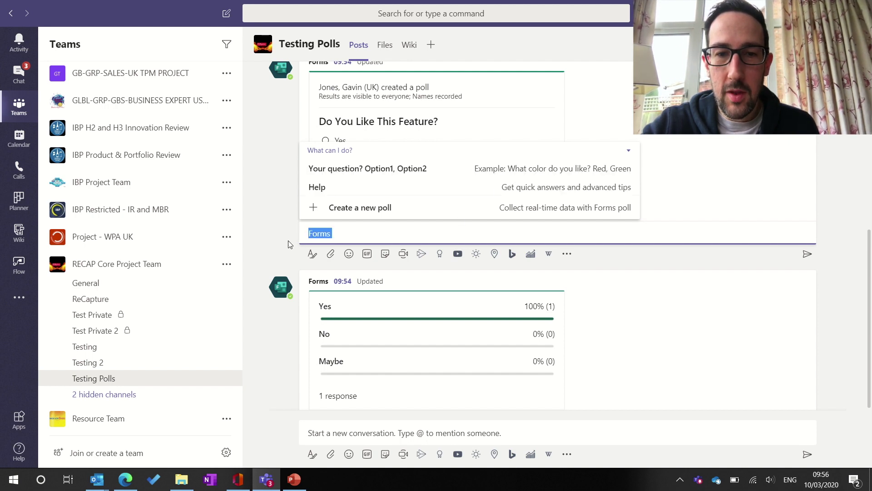
{"action": "key", "text": "BackSpace"}
- Mention the Testing Polls channel in the reply, add the text "Hey everyone come and fill in our form" and send it
{"action": "type", "text": "@channel"}
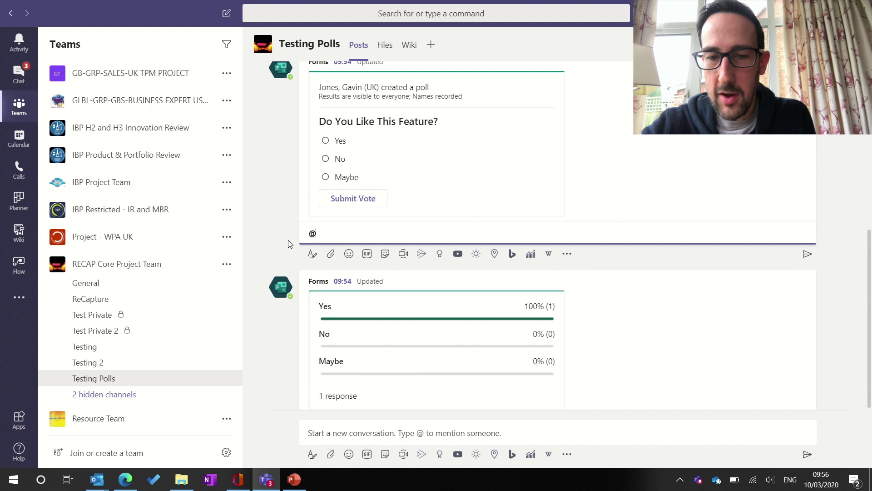
{"action": "left_click", "coordinate": [356, 285]}
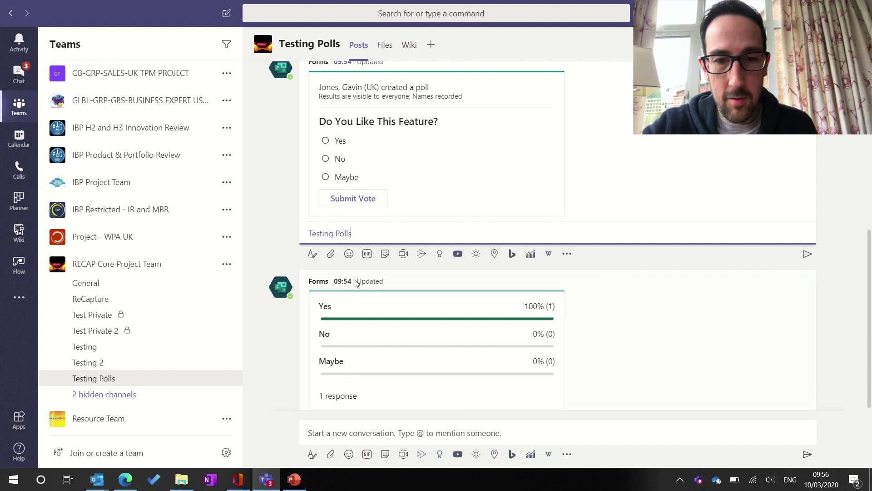
{"action": "type", "text": "H"}
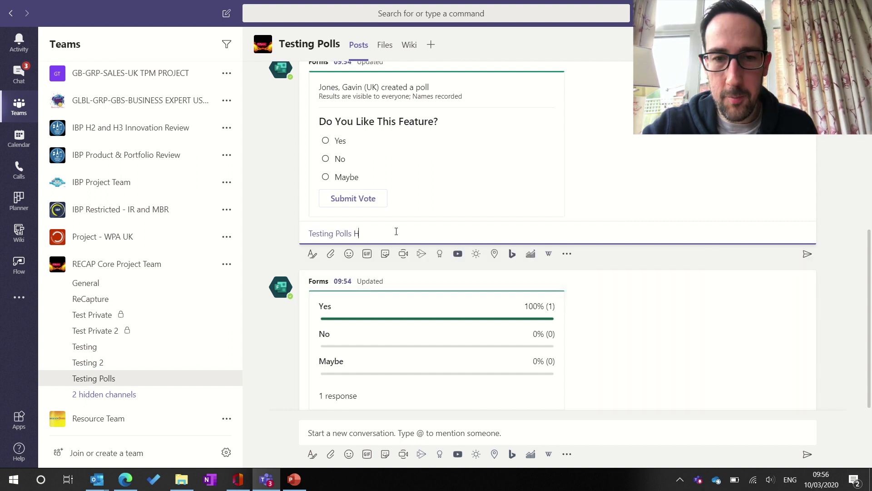
{"action": "type", "text": "ey e"}
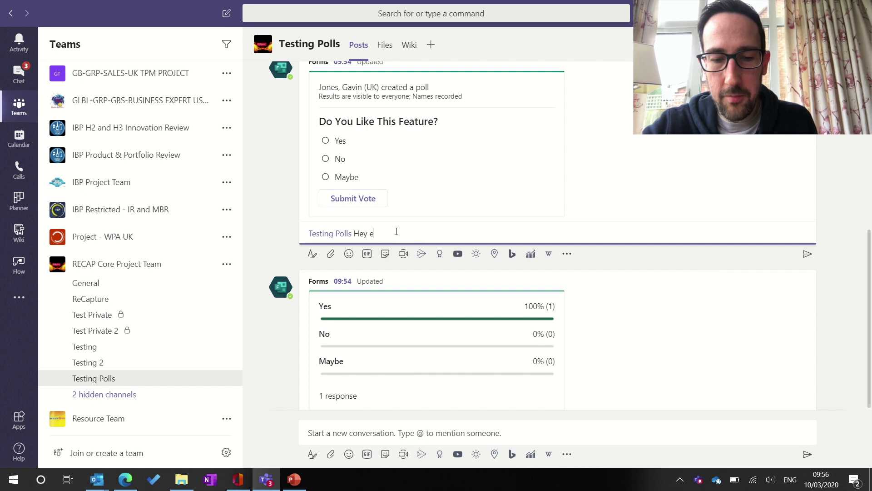
{"action": "type", "text": "veryo"}
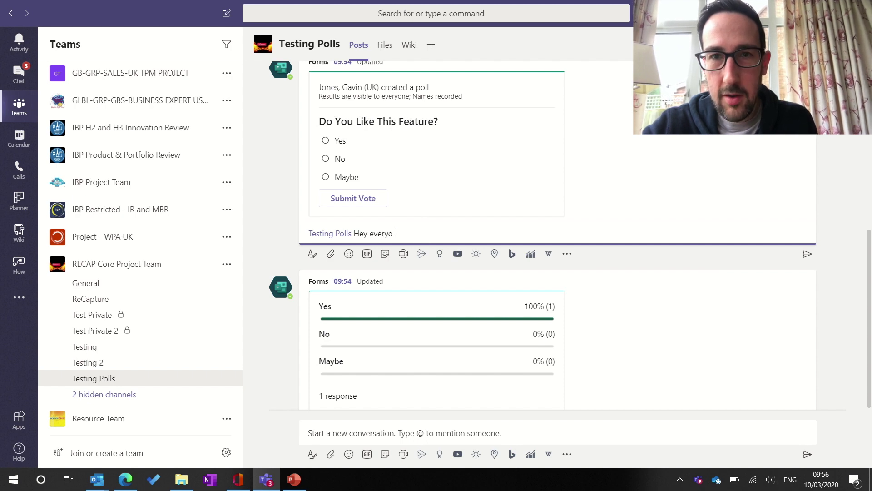
{"action": "type", "text": "ne"}
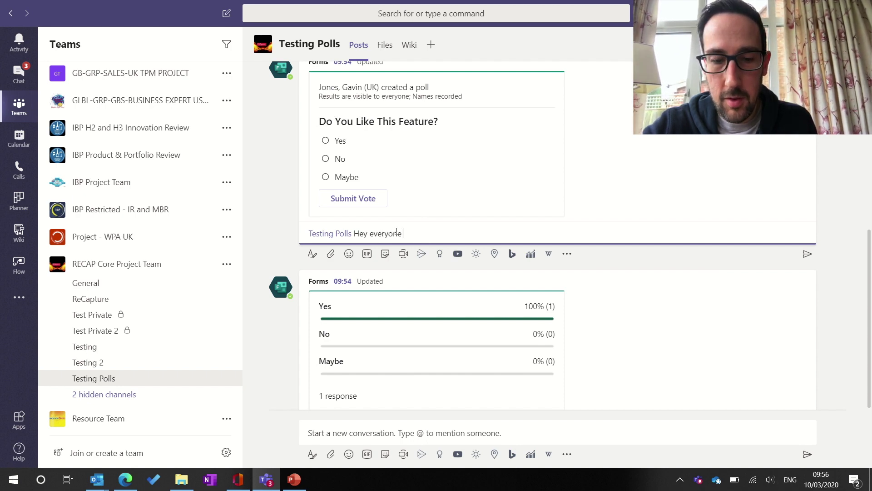
{"action": "type", "text": "come an"}
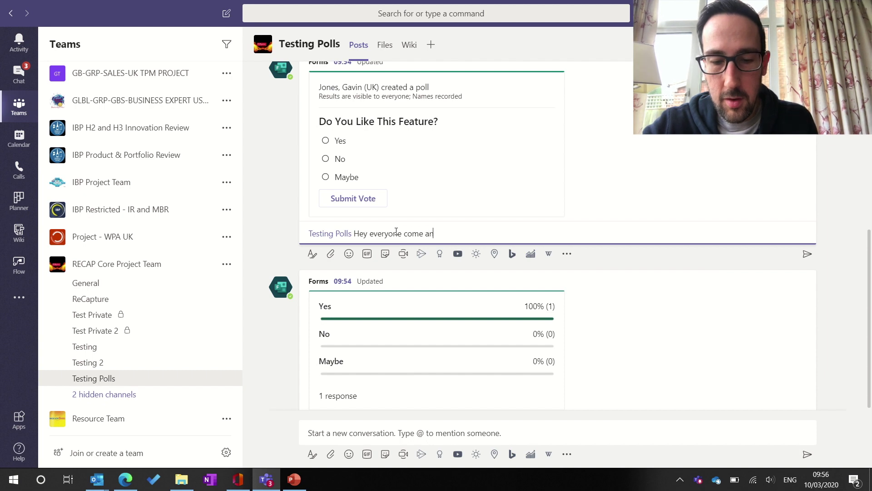
{"action": "type", "text": "d fill in"}
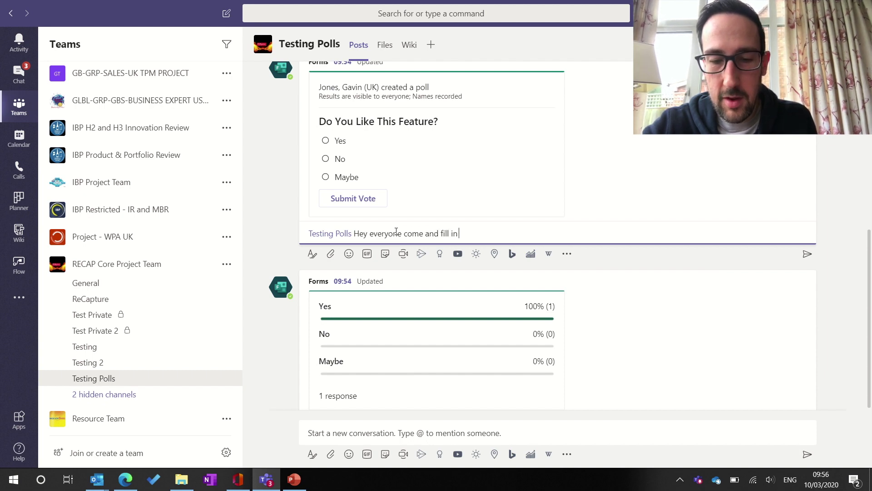
{"action": "type", "text": " our form"}
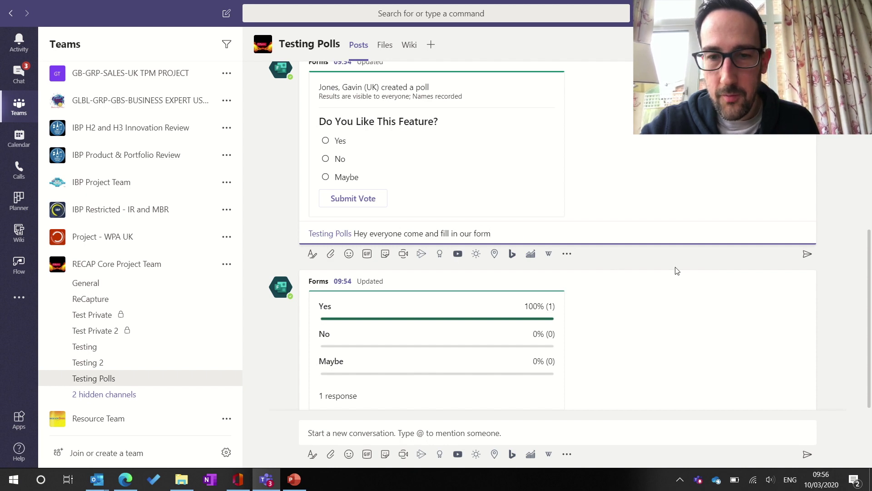
{"action": "left_click", "coordinate": [807, 255]}
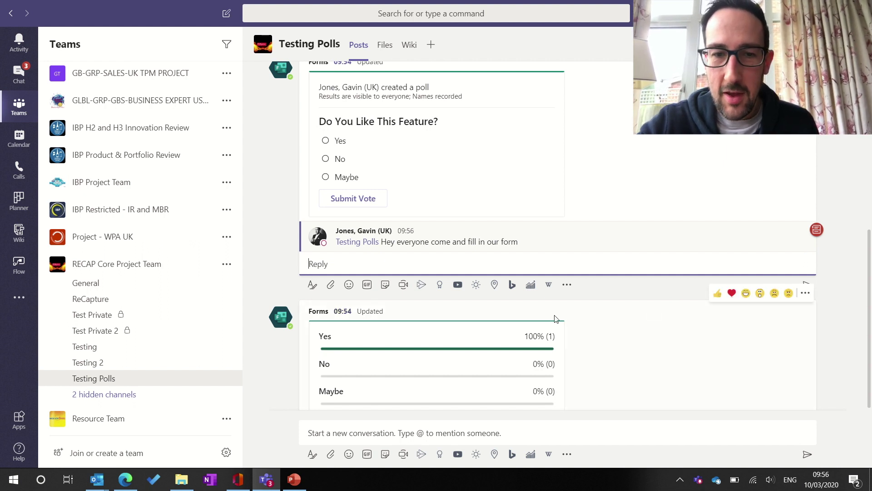
- Copy the link to the Forms message that shows the poll results
{"action": "scroll", "coordinate": [555, 318], "scroll_direction": "down", "scroll_amount": 1}
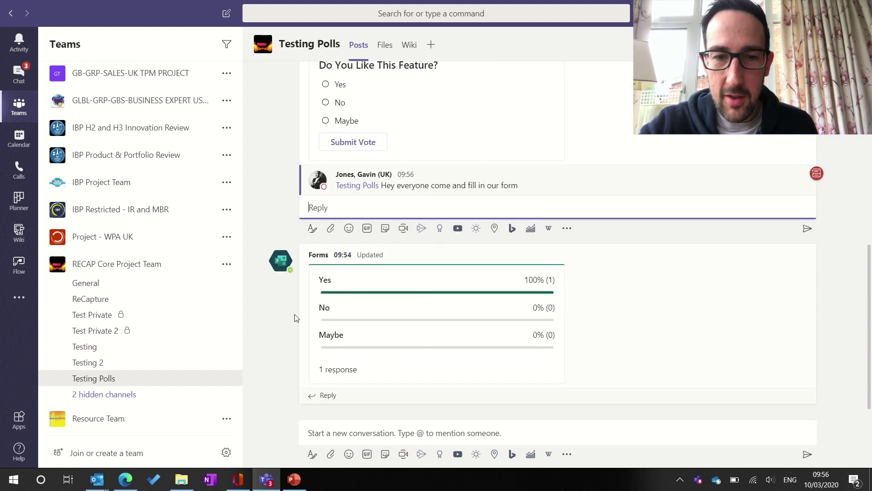
{"action": "mouse_move", "coordinate": [376, 285]}
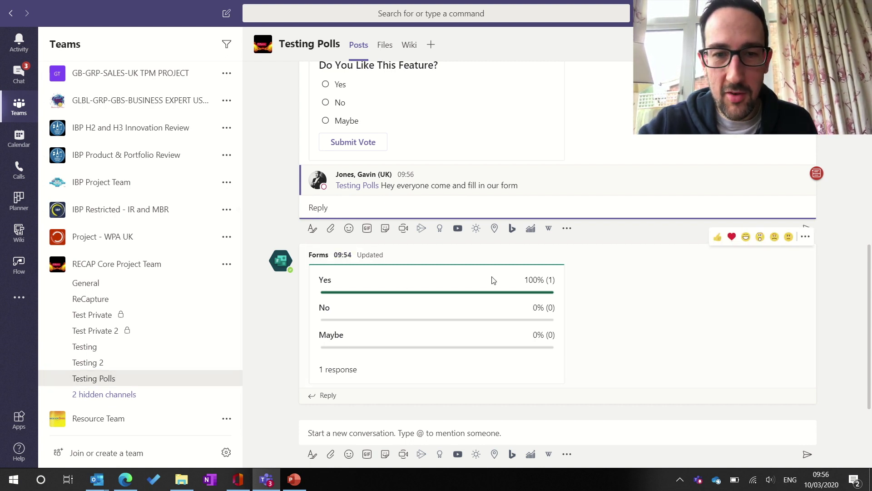
{"action": "left_click", "coordinate": [806, 236]}
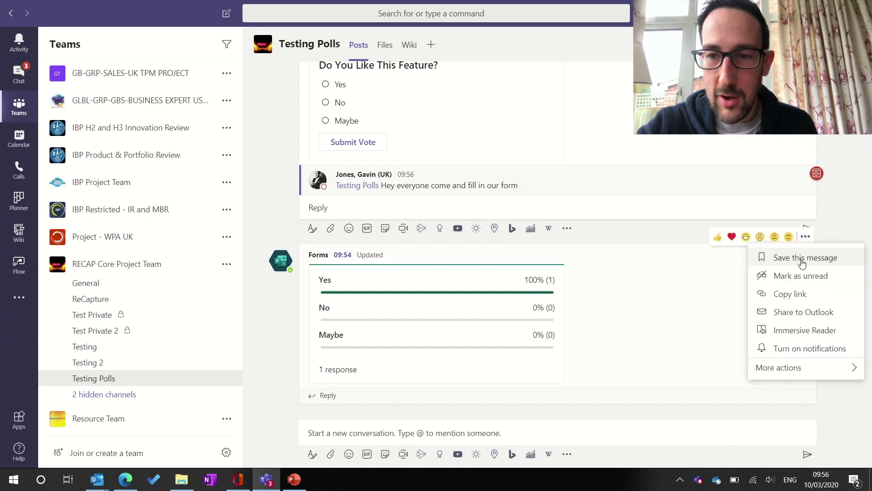
{"action": "left_click", "coordinate": [791, 295]}
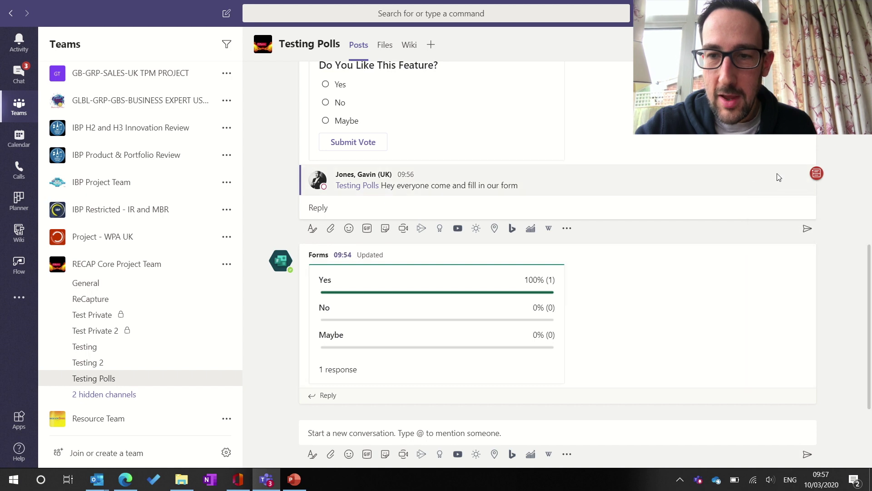
- Edit the sent reply under the poll and append ". Check out the results here" to its text
{"action": "mouse_move", "coordinate": [803, 174]}
{"action": "left_click", "coordinate": [805, 159]}
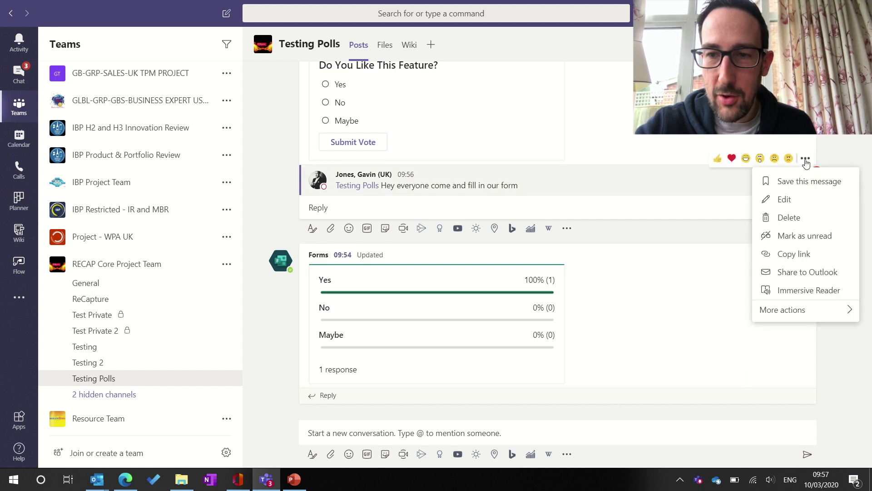
{"action": "left_click", "coordinate": [784, 200]}
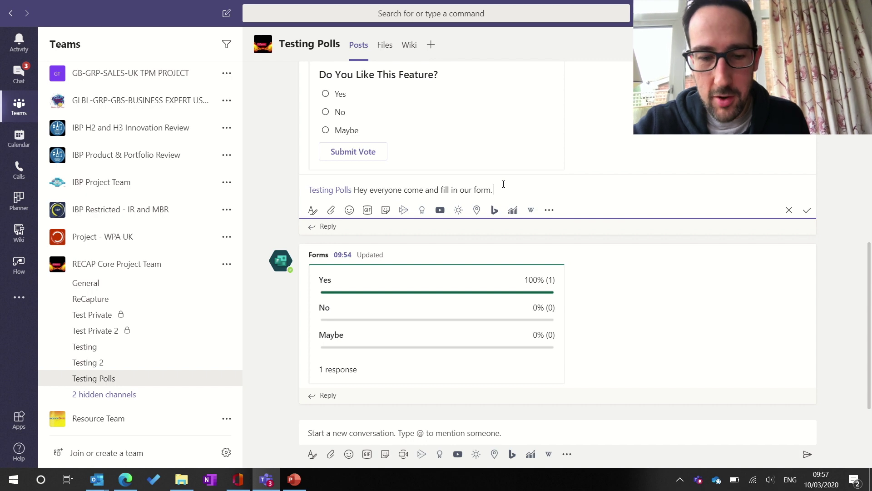
{"action": "type", "text": "Check ou"}
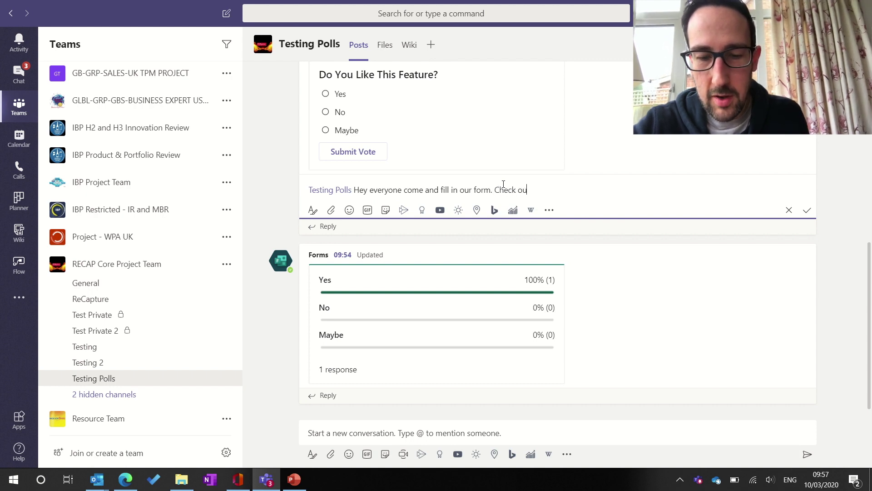
{"action": "type", "text": "t the res"}
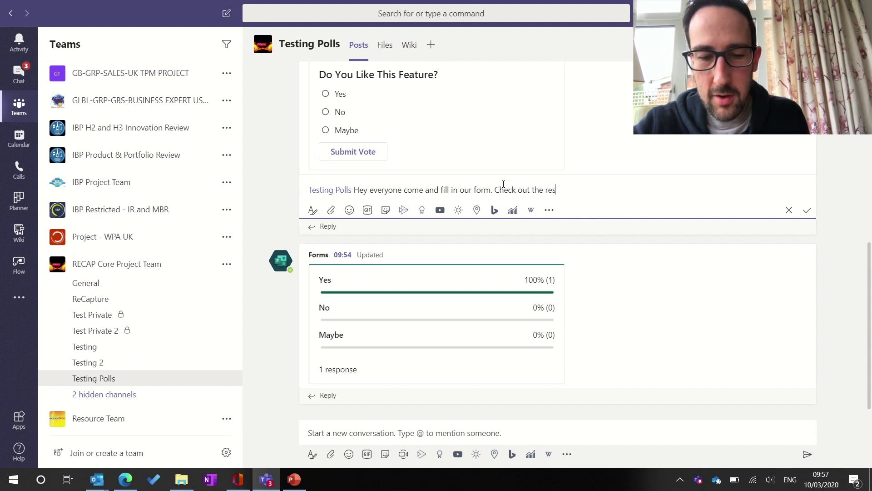
{"action": "type", "text": "ults here"}
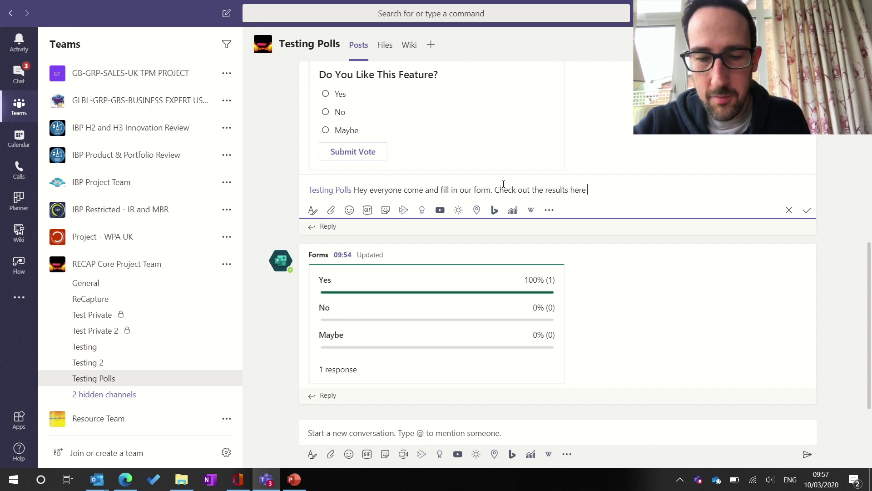
- Paste the copied message link into the reply and delete the "posted in" line beneath it
{"action": "key", "text": "ctrl+v"}
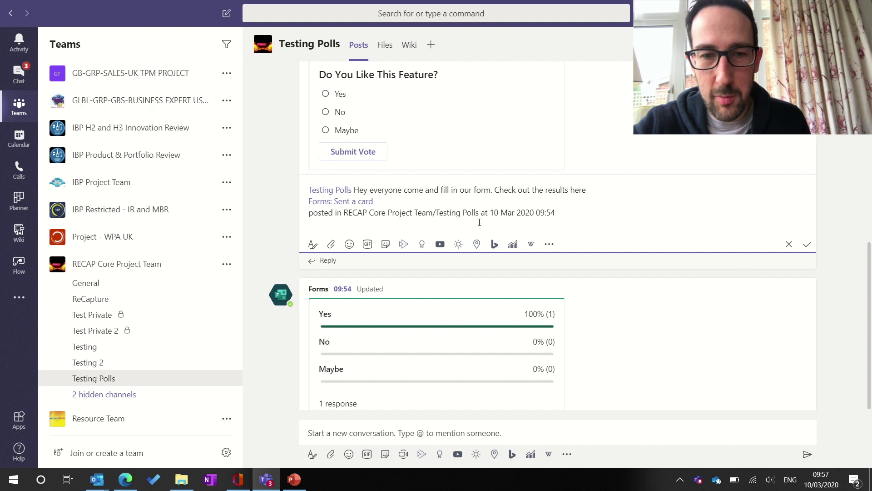
{"action": "left_click_drag", "start_coordinate": [555, 212], "coordinate": [304, 214]}
{"action": "key", "text": "BackSpace"}
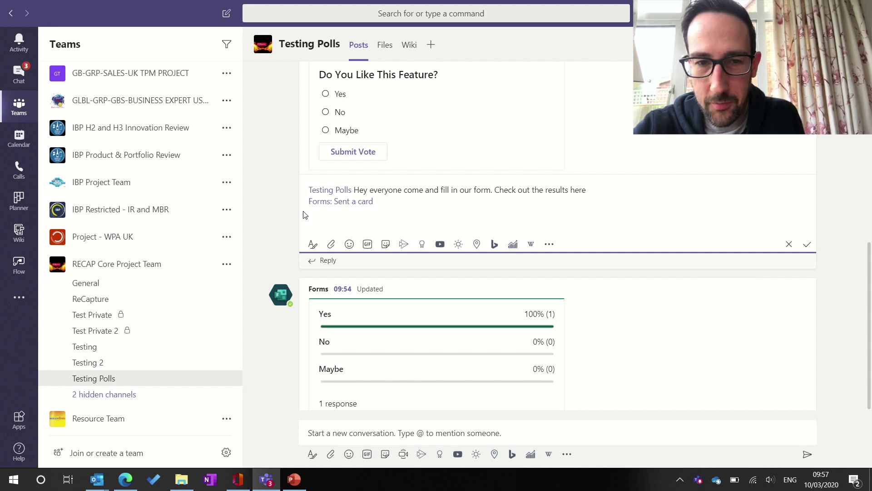
{"action": "key", "text": "ctrl+a"}
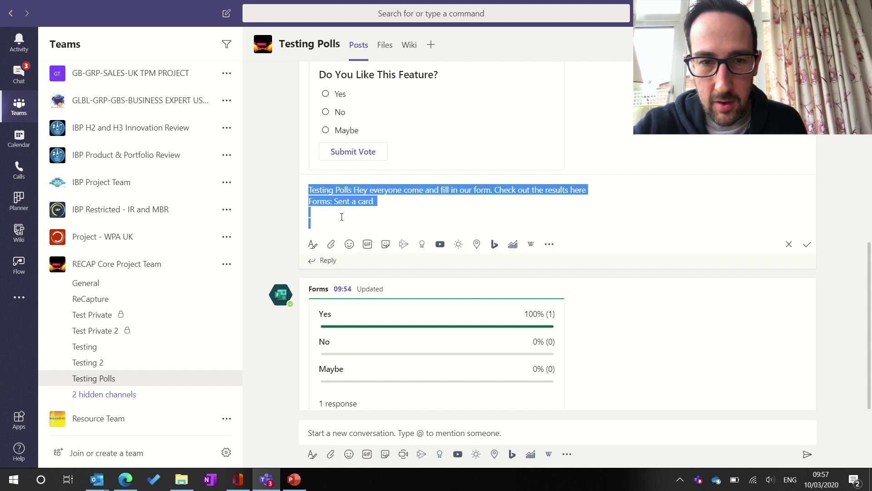
{"action": "left_click", "coordinate": [383, 216]}
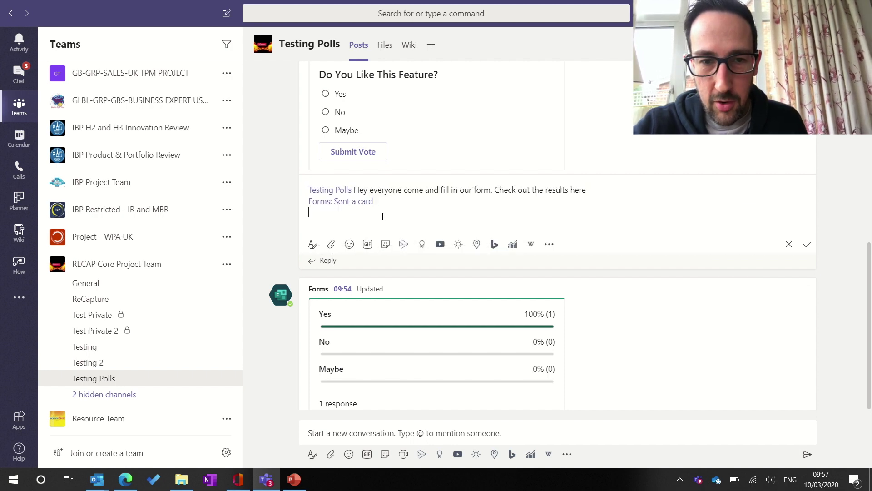
- Expand the formatting options for the reply and change the pasted link's display text to "here:"
{"action": "left_click", "coordinate": [312, 245]}
{"action": "key", "text": "Up"}
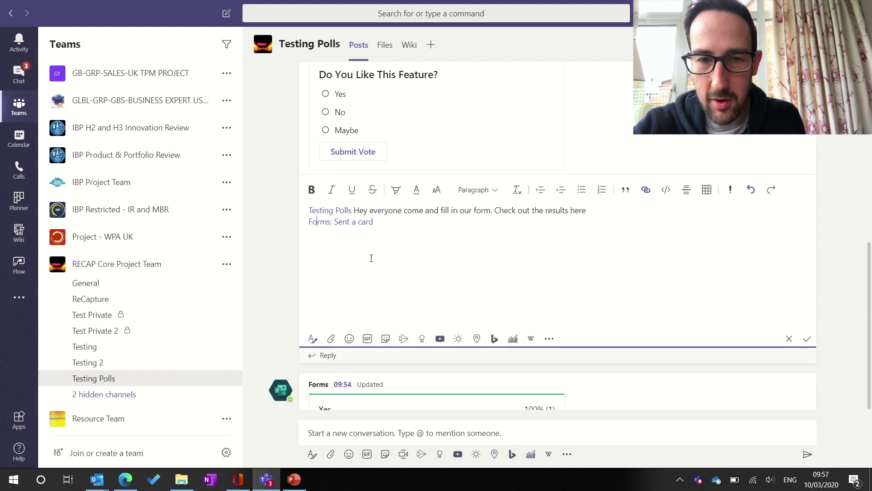
{"action": "left_click", "coordinate": [645, 190]}
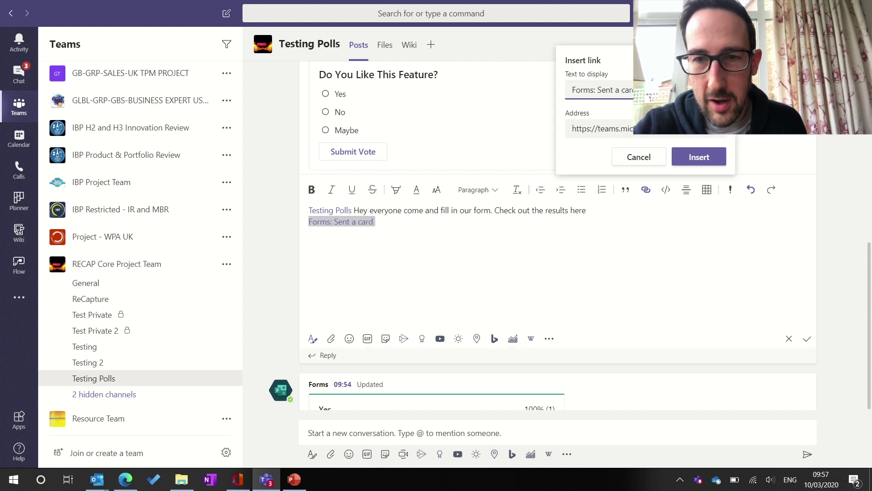
{"action": "left_click_drag", "start_coordinate": [635, 89], "coordinate": [560, 99]}
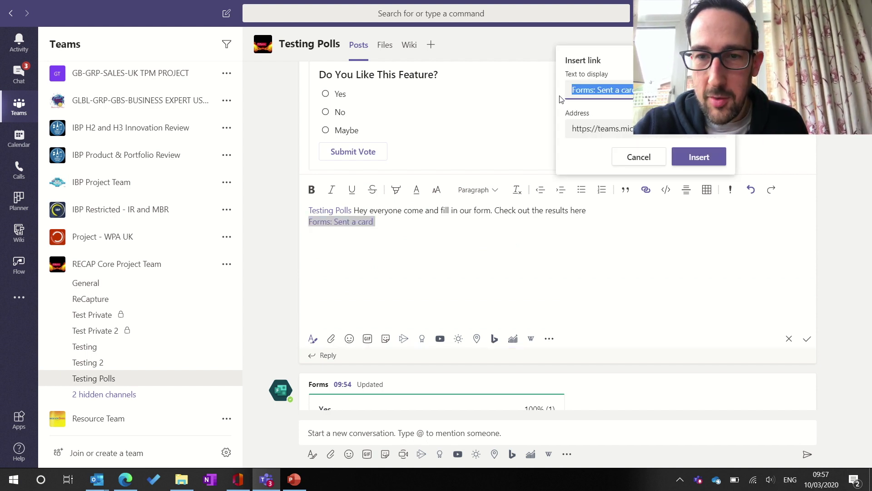
{"action": "type", "text": "here:"}
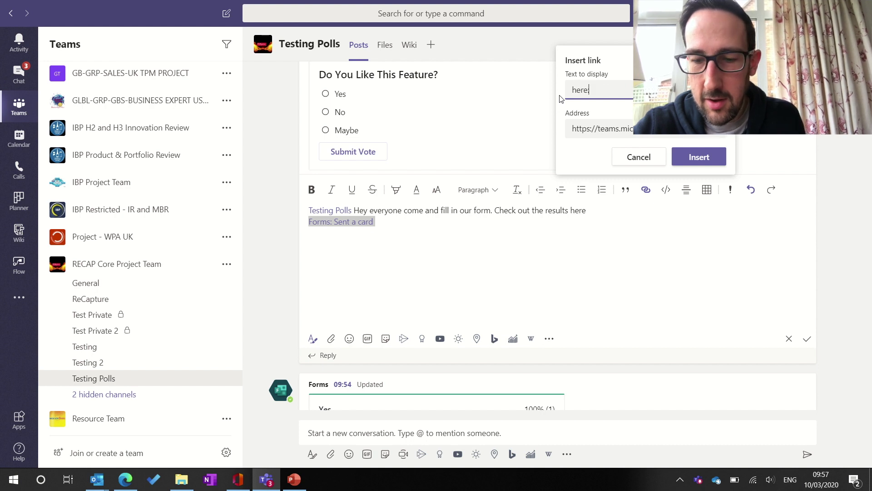
{"action": "left_click", "coordinate": [690, 157]}
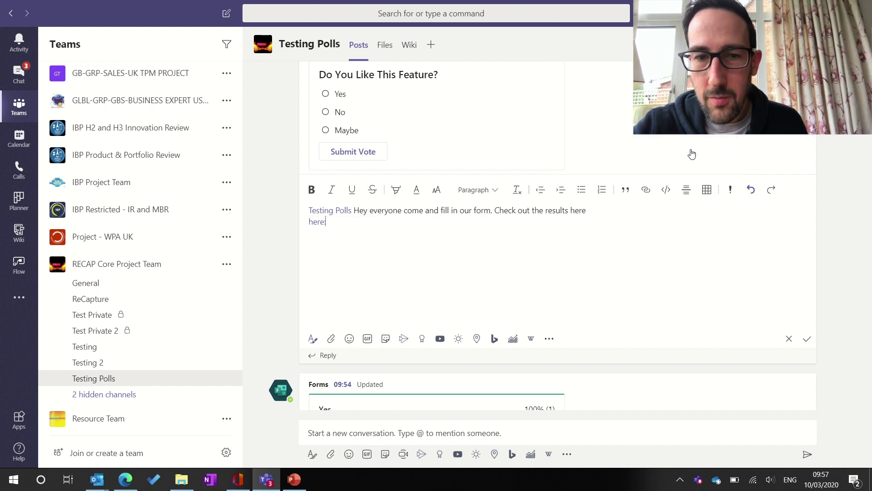
- Replace the plain word "here" with the link on the same line, save the edited reply and test the link
{"action": "double_click", "coordinate": [576, 210]}
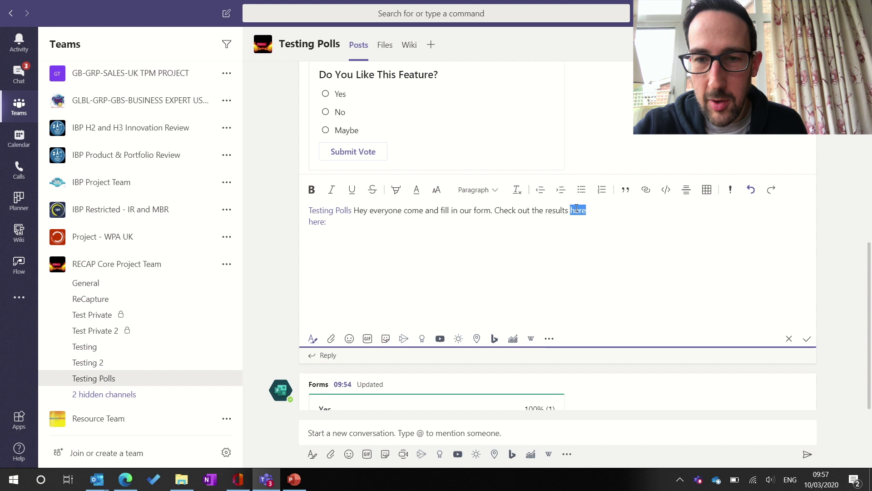
{"action": "key", "text": "BackSpace"}
{"action": "key", "text": "Delete"}
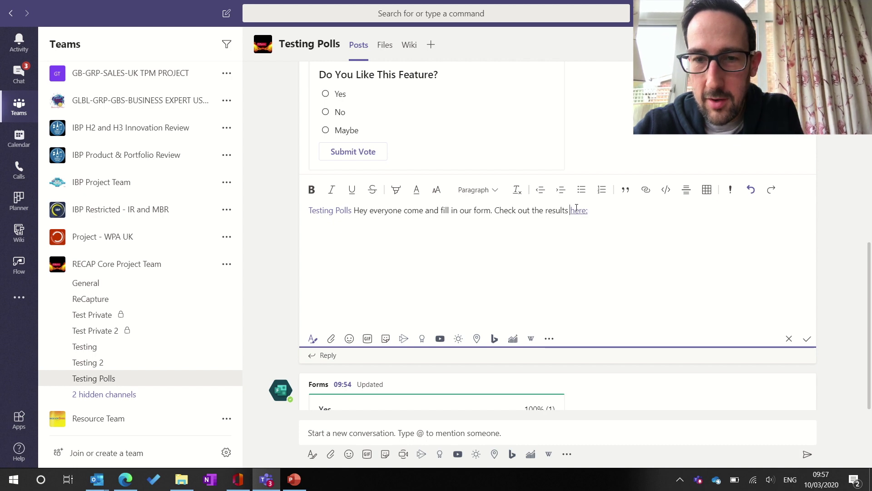
{"action": "left_click", "coordinate": [806, 338]}
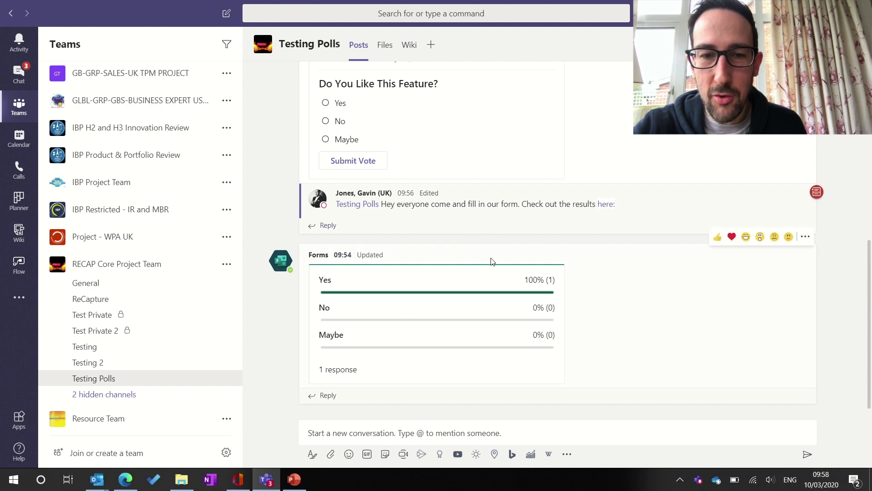
{"action": "left_click", "coordinate": [605, 204]}
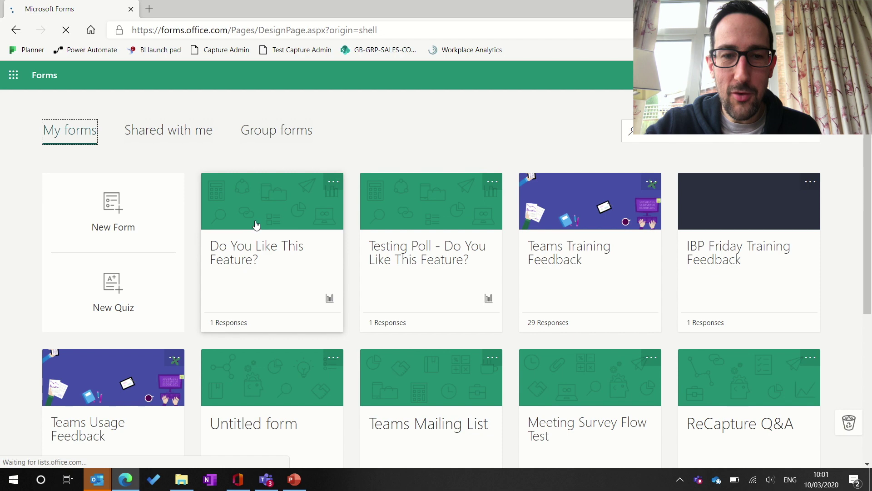
- Switch to Microsoft Forms, open the "Do You Like This Feature?" poll from My forms and look through its question and options
{"action": "left_click", "coordinate": [255, 228]}
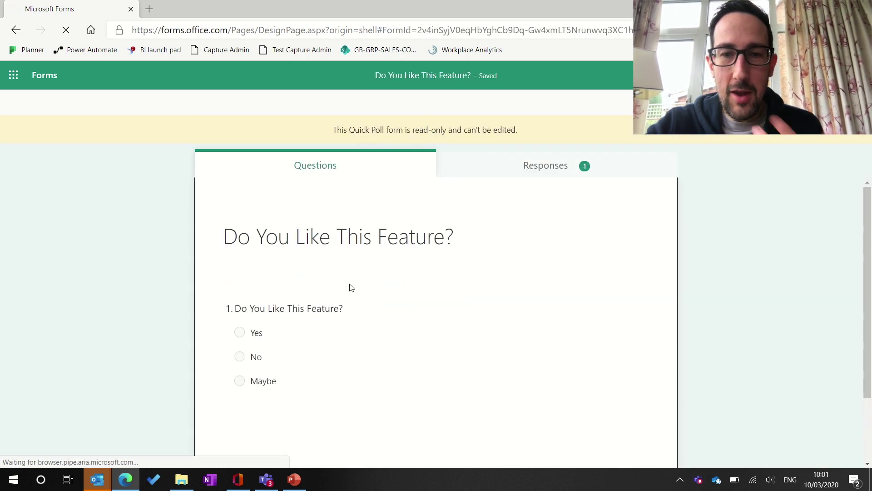
{"action": "scroll", "coordinate": [351, 287], "scroll_direction": "down", "scroll_amount": 2}
{"action": "scroll", "coordinate": [351, 287], "scroll_direction": "up", "scroll_amount": 2}
{"action": "scroll", "coordinate": [351, 287], "scroll_direction": "down", "scroll_amount": 2}
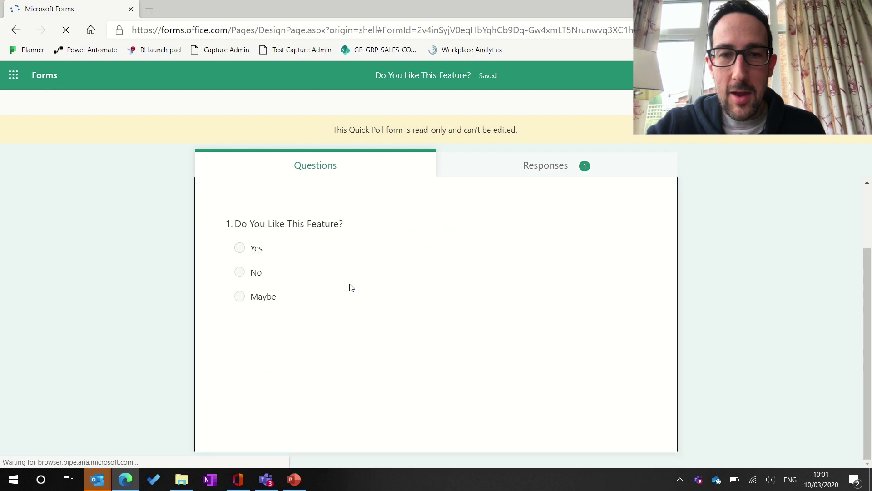
{"action": "scroll", "coordinate": [351, 287], "scroll_direction": "up", "scroll_amount": 2}
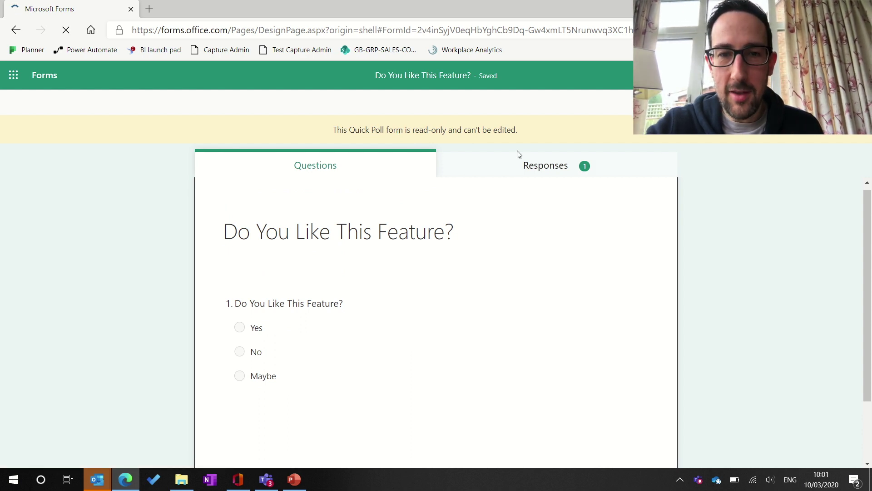
- Display the poll's responses and look through the response summary and the chart for the question
{"action": "left_click", "coordinate": [511, 168]}
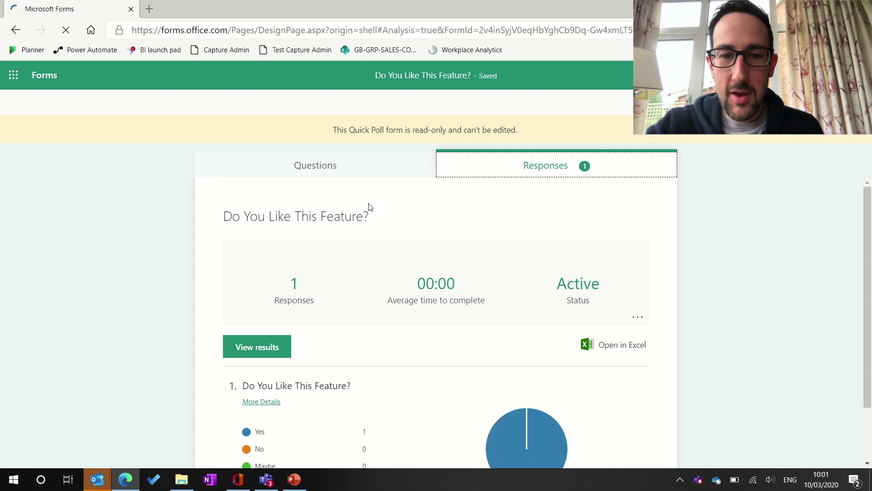
{"action": "scroll", "coordinate": [370, 208], "scroll_direction": "down", "scroll_amount": 2}
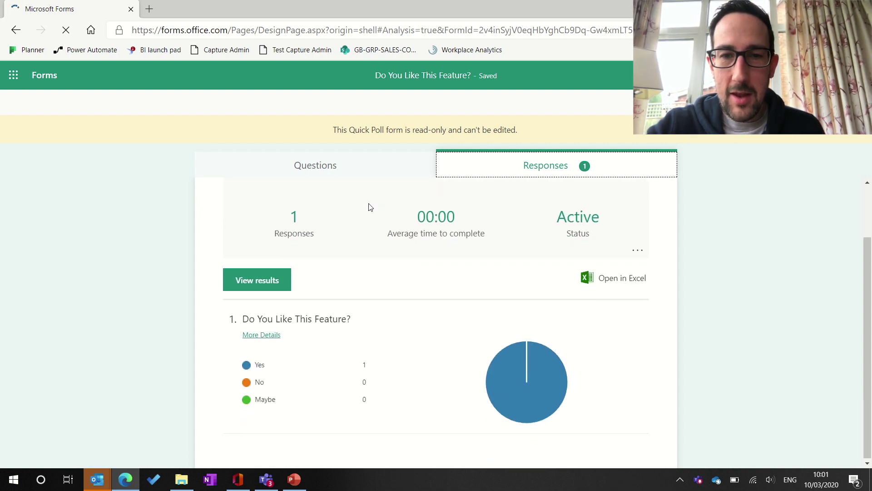
{"action": "scroll", "coordinate": [370, 207], "scroll_direction": "up", "scroll_amount": 2}
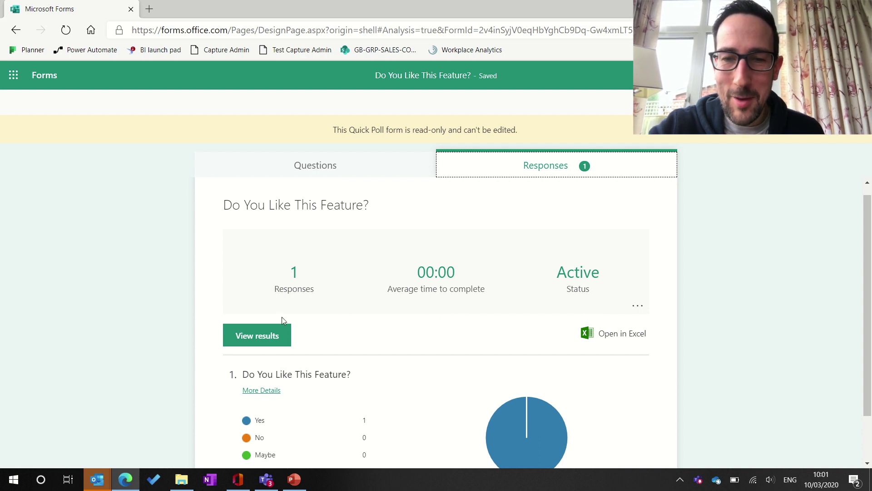
- View the individual results by responder, check for a previous responder's answer and return to the response summary
{"action": "left_click", "coordinate": [278, 335]}
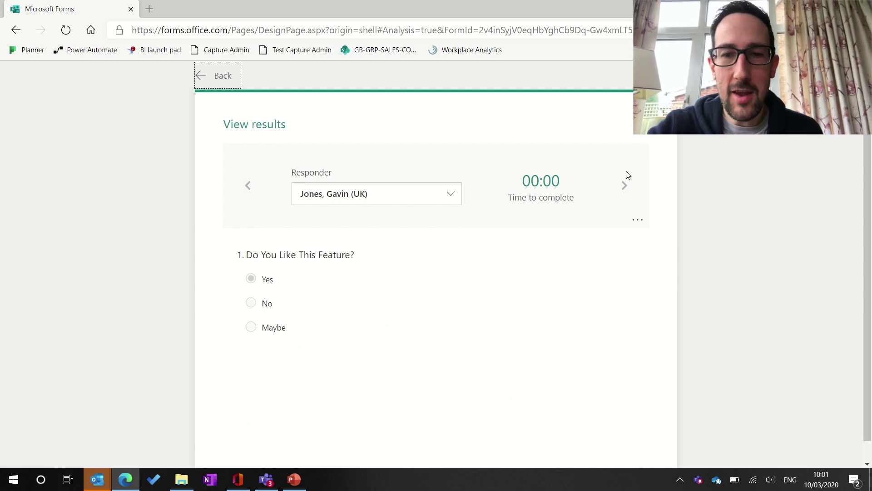
{"action": "left_click", "coordinate": [247, 187]}
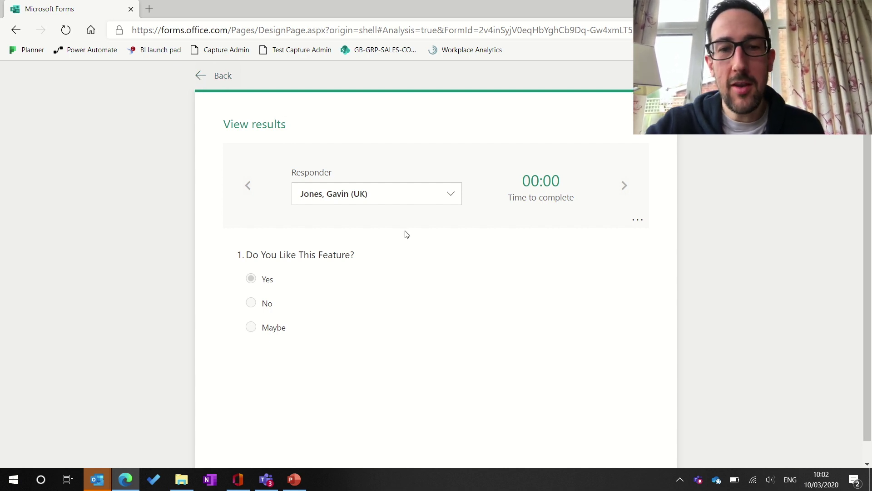
{"action": "left_click", "coordinate": [205, 79]}
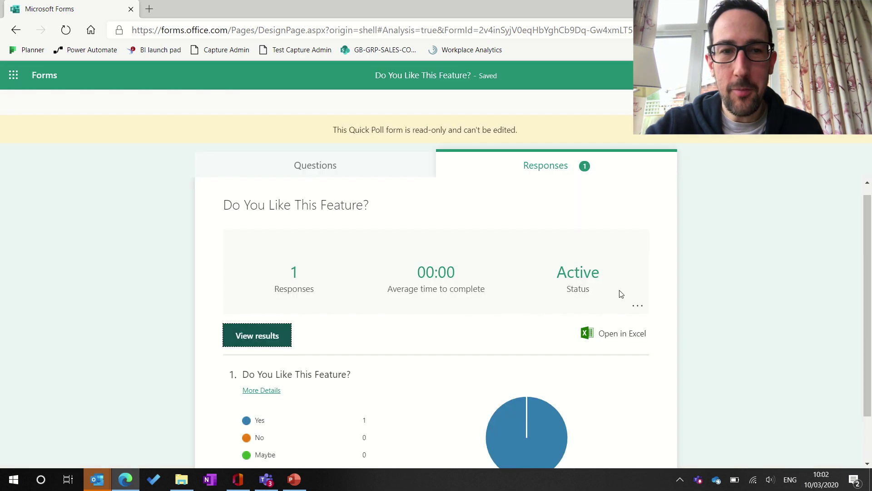